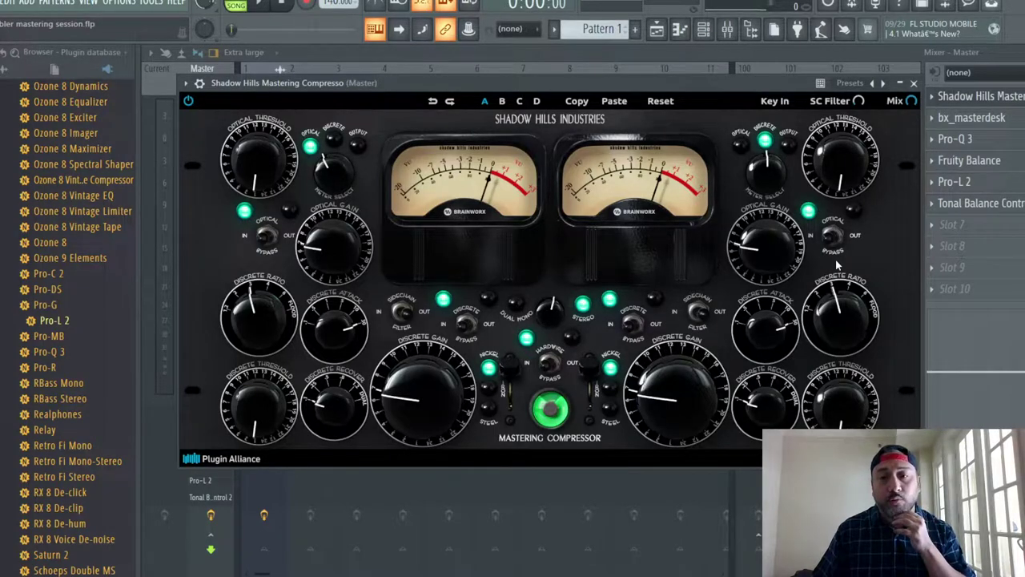
Turn on Limiter Turbo in the master channel's bx_masterdesk and set its Output Trim to -0.2 dB
{"action": "left_click", "coordinate": [915, 83]}
{"action": "left_click", "coordinate": [971, 118]}
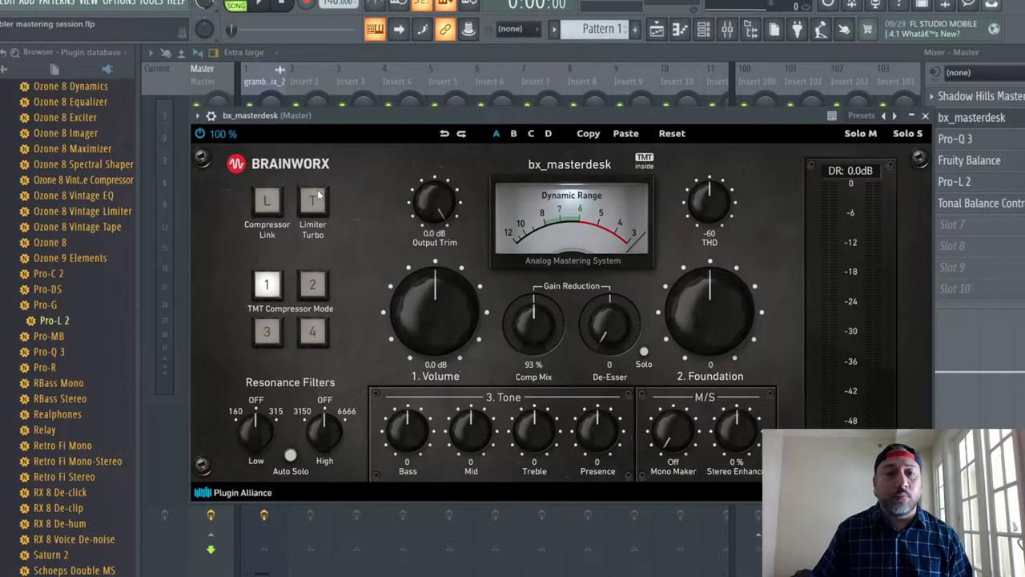
{"action": "left_click", "coordinate": [314, 202]}
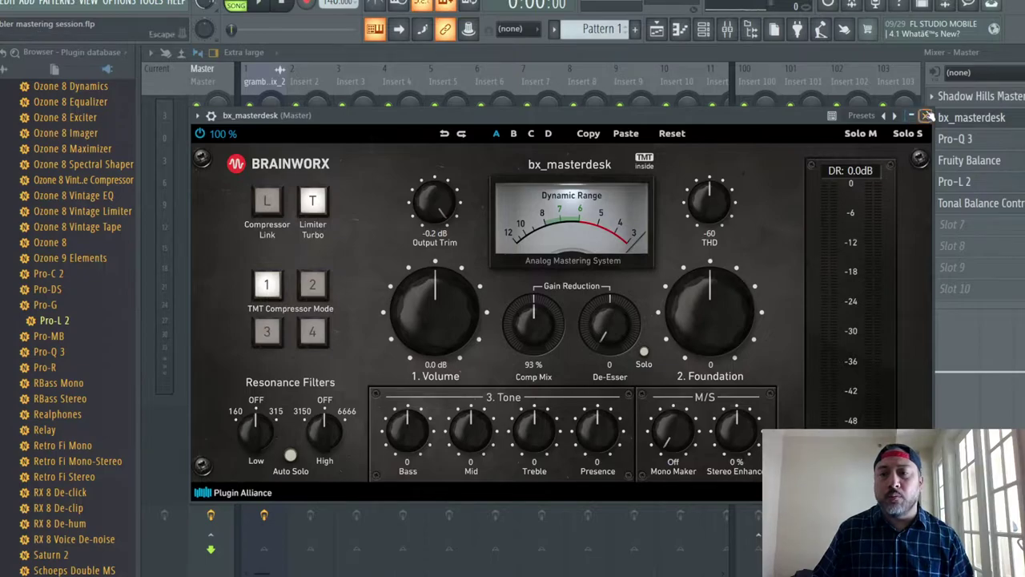
{"action": "left_click", "coordinate": [925, 115]}
Review the Pro-Q 3 and Fruity Balance effects on the master channel
{"action": "left_click", "coordinate": [982, 146]}
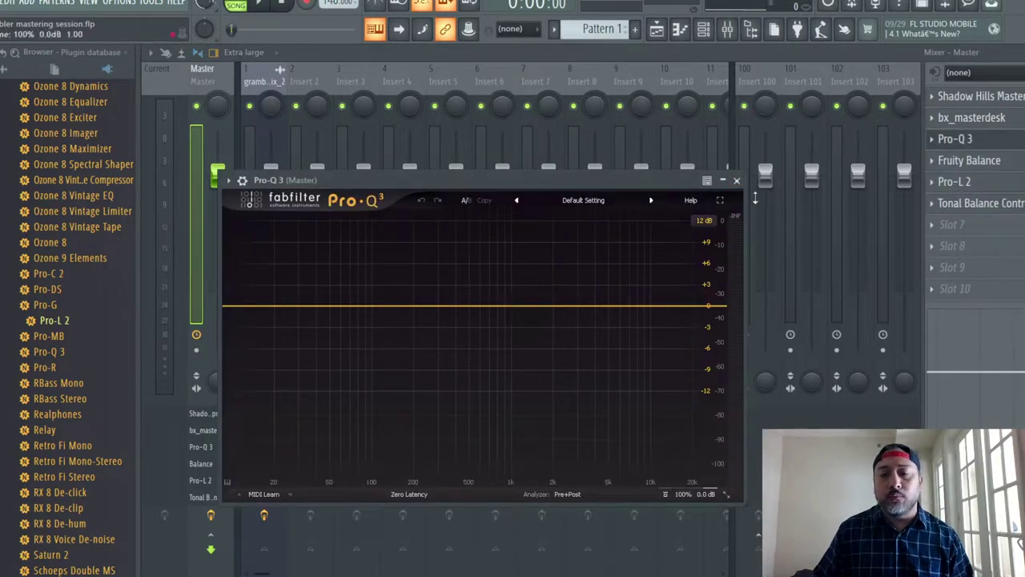
{"action": "left_click", "coordinate": [739, 180]}
{"action": "left_click", "coordinate": [986, 160]}
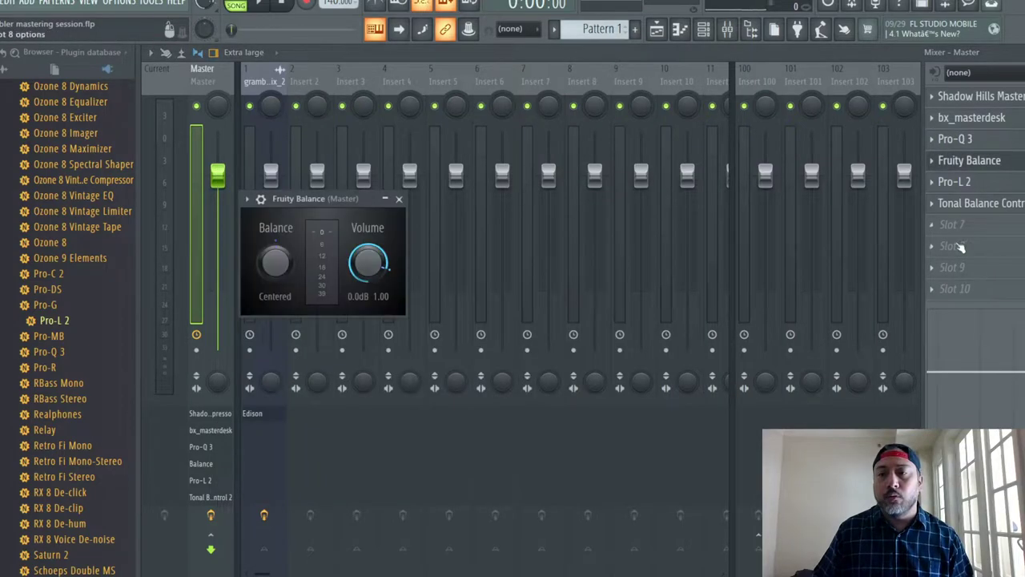
{"action": "left_click_drag", "start_coordinate": [328, 200], "coordinate": [448, 165]}
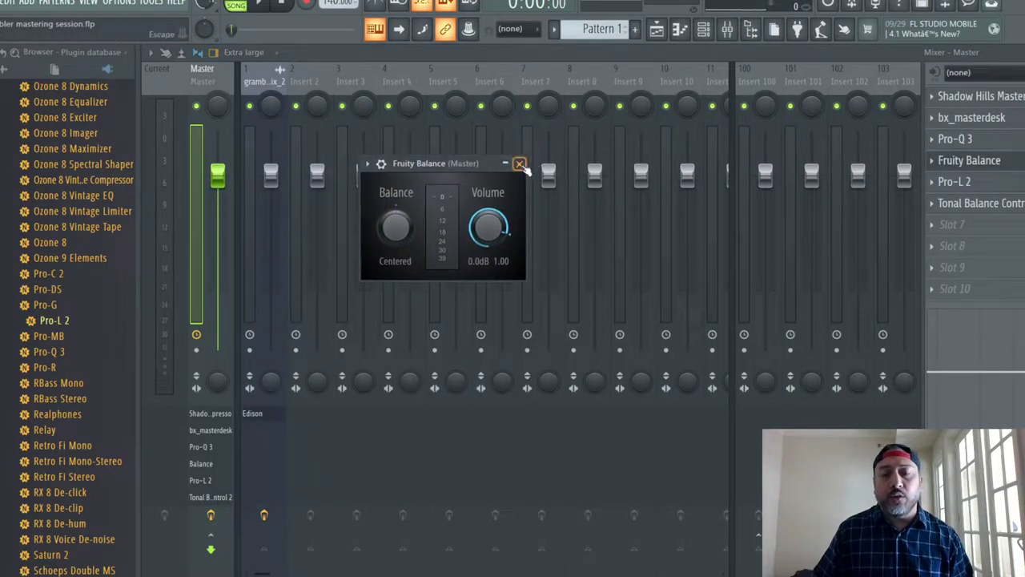
{"action": "left_click", "coordinate": [520, 163]}
{"action": "left_click", "coordinate": [993, 160]}
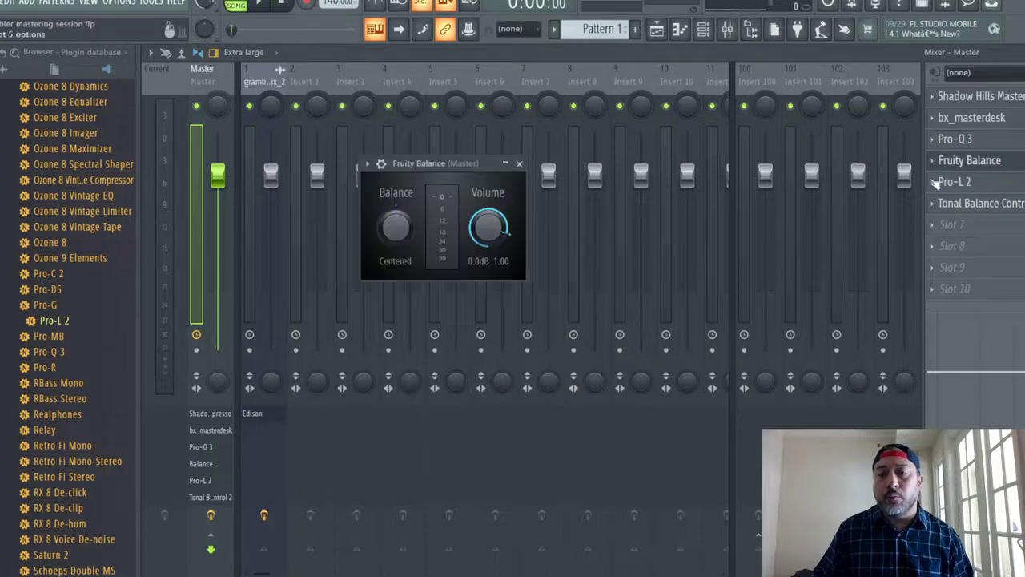
{"action": "left_click", "coordinate": [520, 164]}
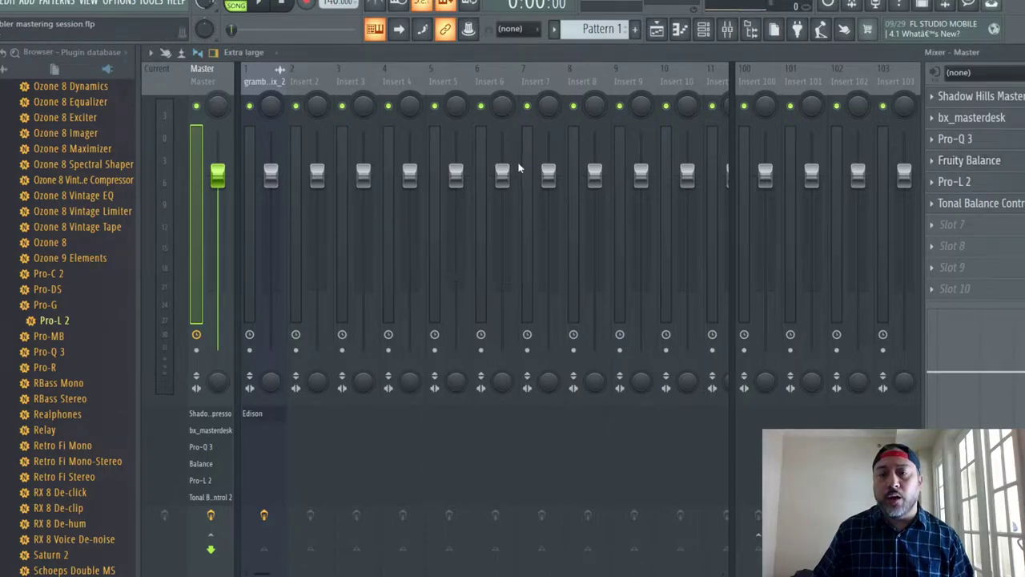
Inspect the dither settings of Pro-L 2 on the master channel
{"action": "left_click", "coordinate": [971, 185]}
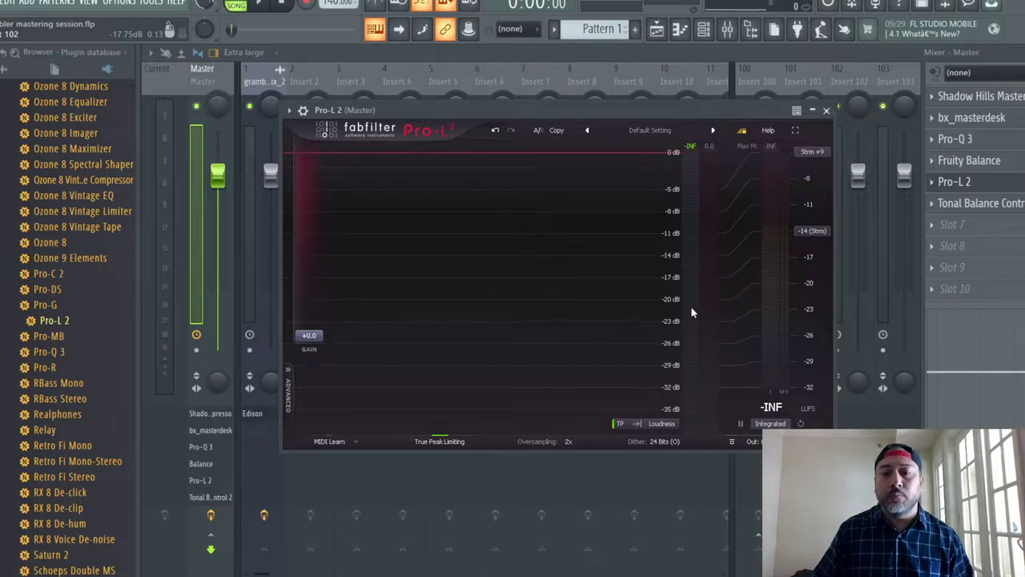
{"action": "left_click", "coordinate": [664, 447]}
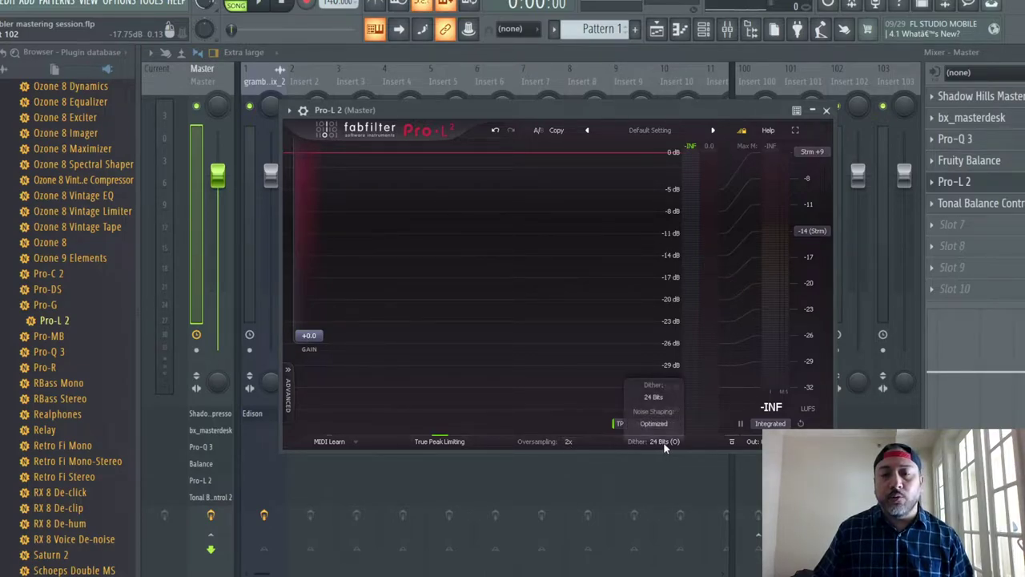
{"action": "left_click", "coordinate": [827, 110]}
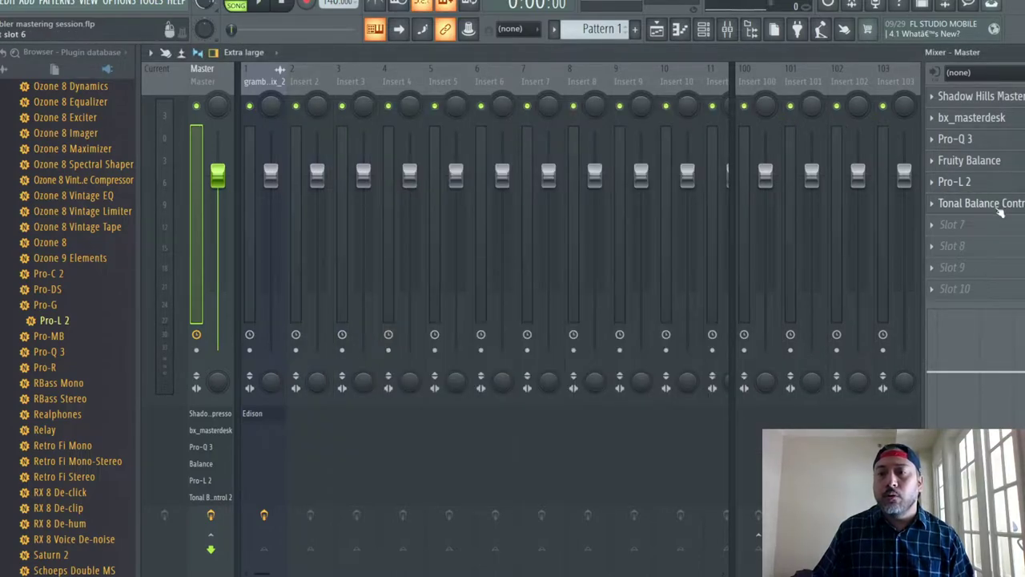
Set Tonal Balance Control 2 on the master channel to the Fine view with the Country target curve
{"action": "left_click", "coordinate": [986, 204]}
{"action": "left_click_drag", "start_coordinate": [543, 214], "coordinate": [609, 125]}
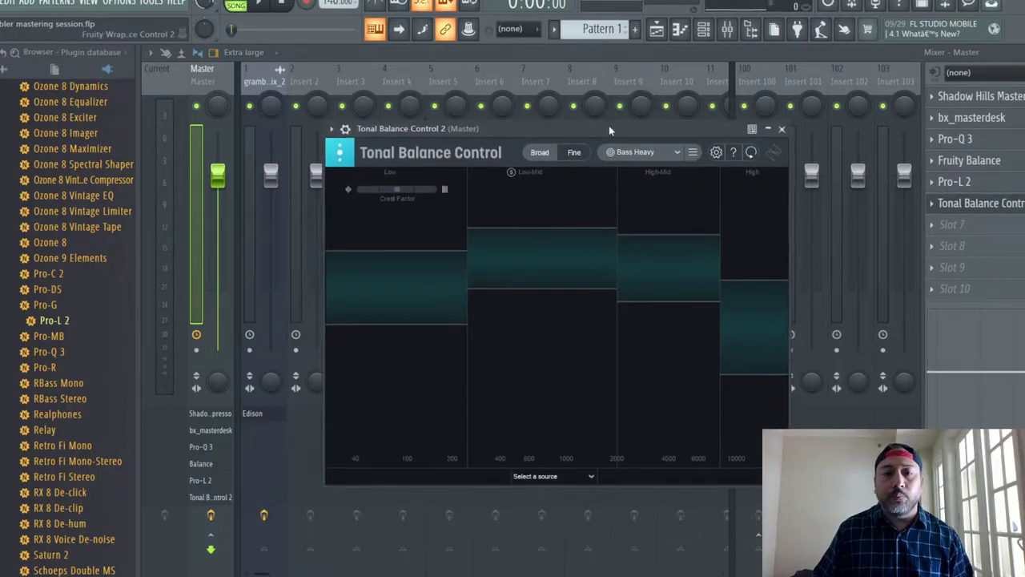
{"action": "left_click", "coordinate": [575, 154]}
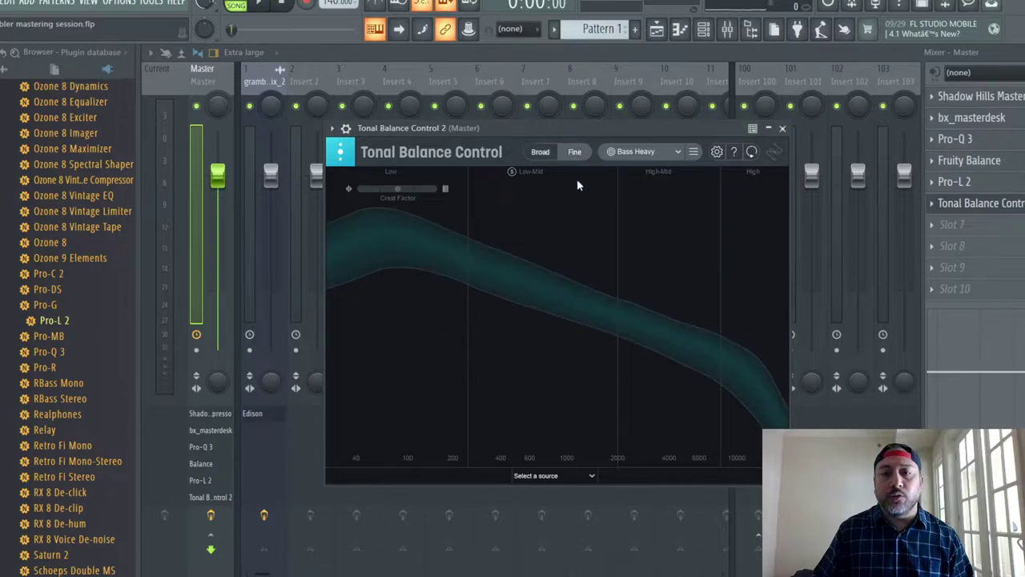
{"action": "left_click", "coordinate": [678, 154]}
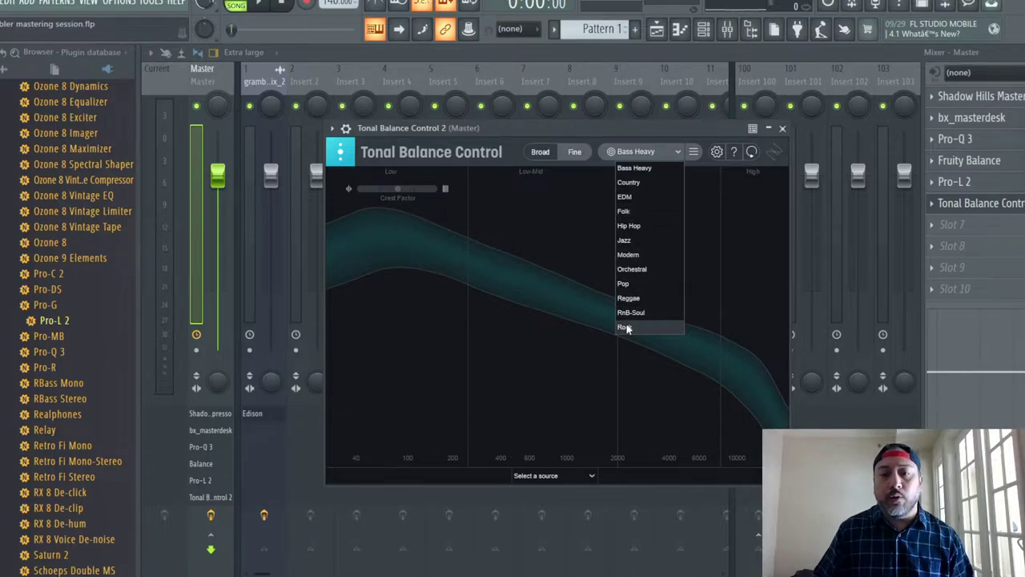
{"action": "left_click", "coordinate": [629, 183]}
{"action": "left_click", "coordinate": [782, 128]}
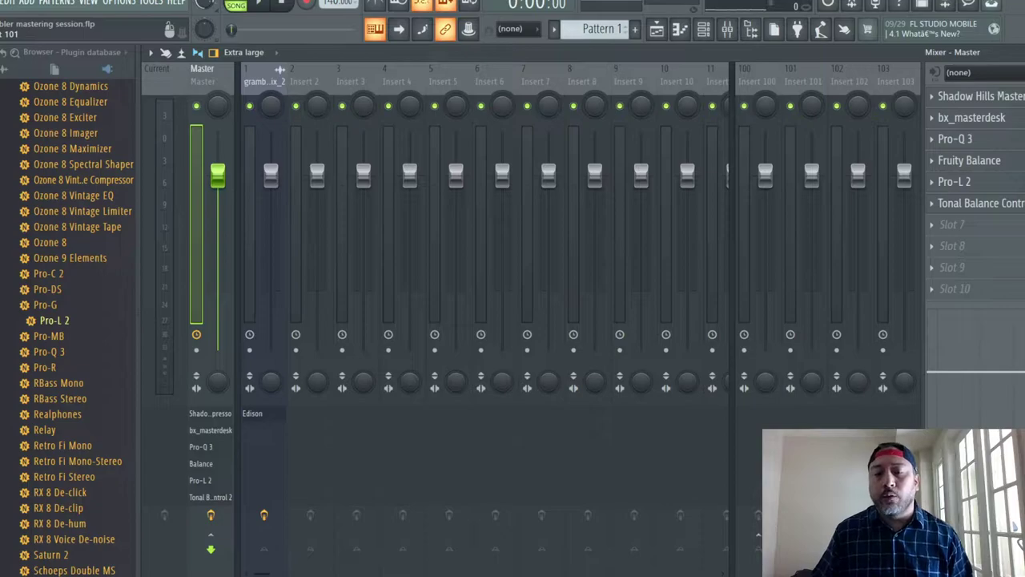
Switch to OBS to view its audio mixer and return to FL Studio
{"action": "key", "text": "alt+Tab"}
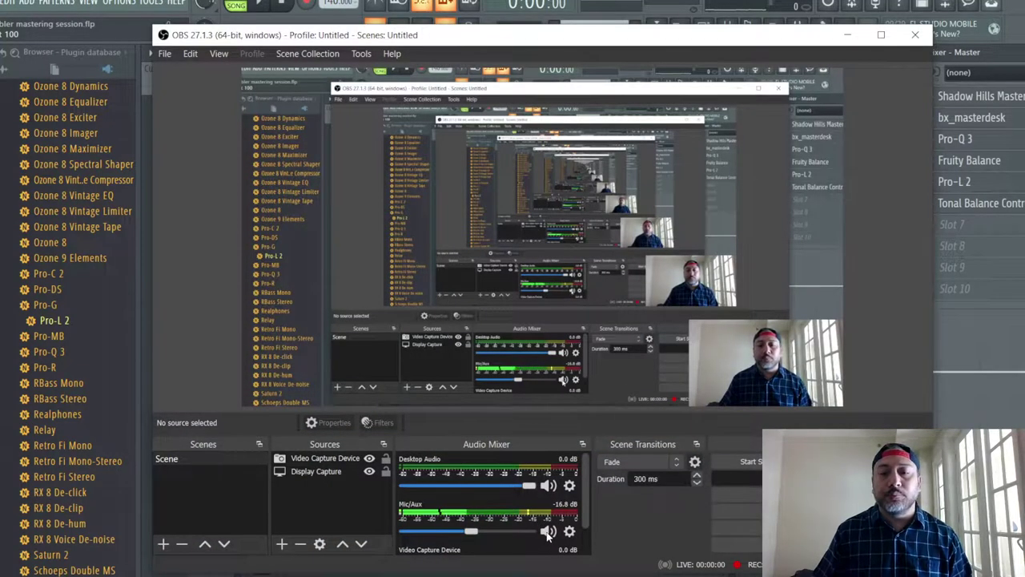
{"action": "left_click", "coordinate": [847, 34]}
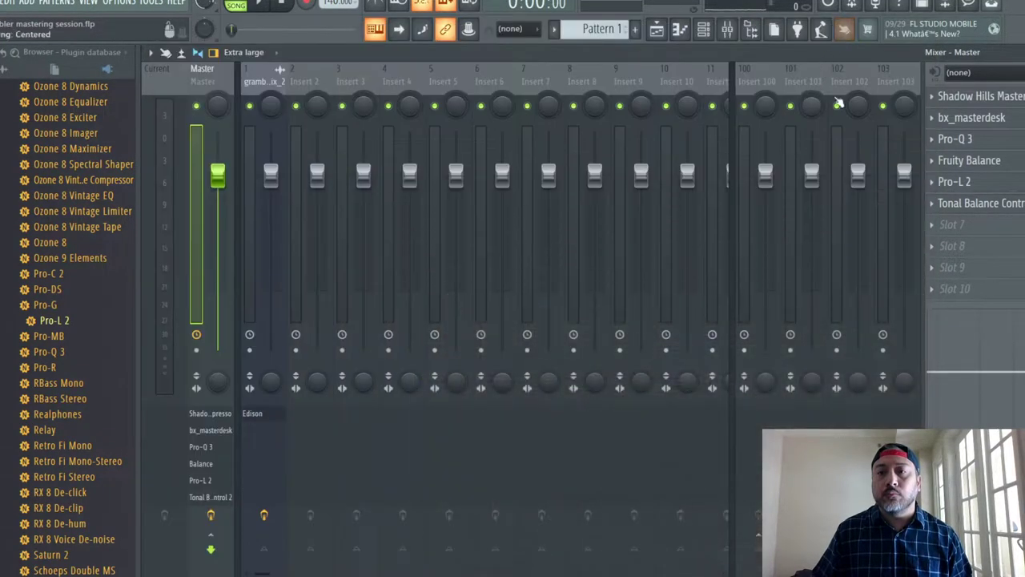
During playback, set the Shadow Hills compressor's second meter to Optical and its first Optical Threshold to 6
{"action": "left_click", "coordinate": [969, 96]}
{"action": "left_click", "coordinate": [265, 4]}
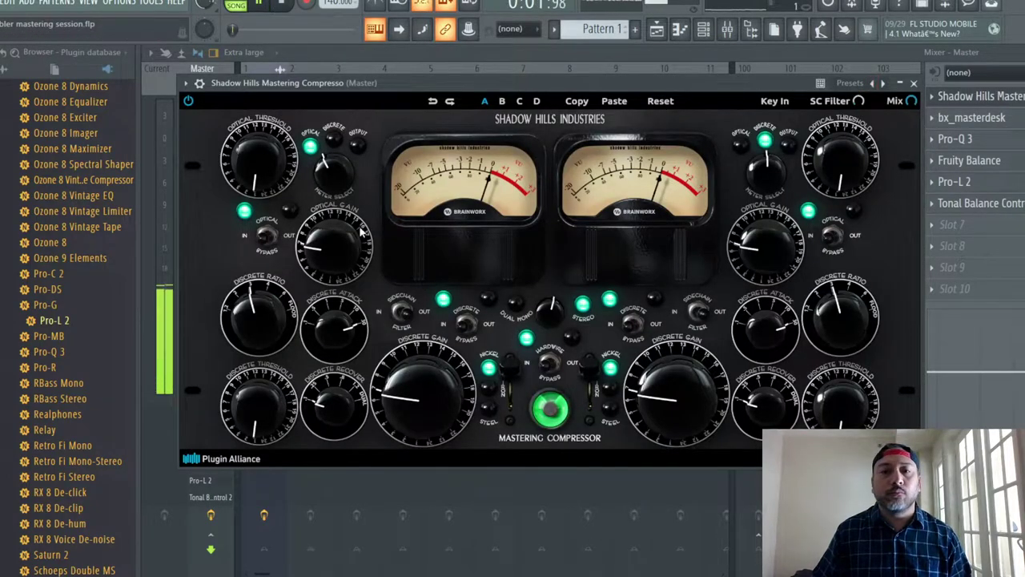
{"action": "left_click", "coordinate": [756, 176]}
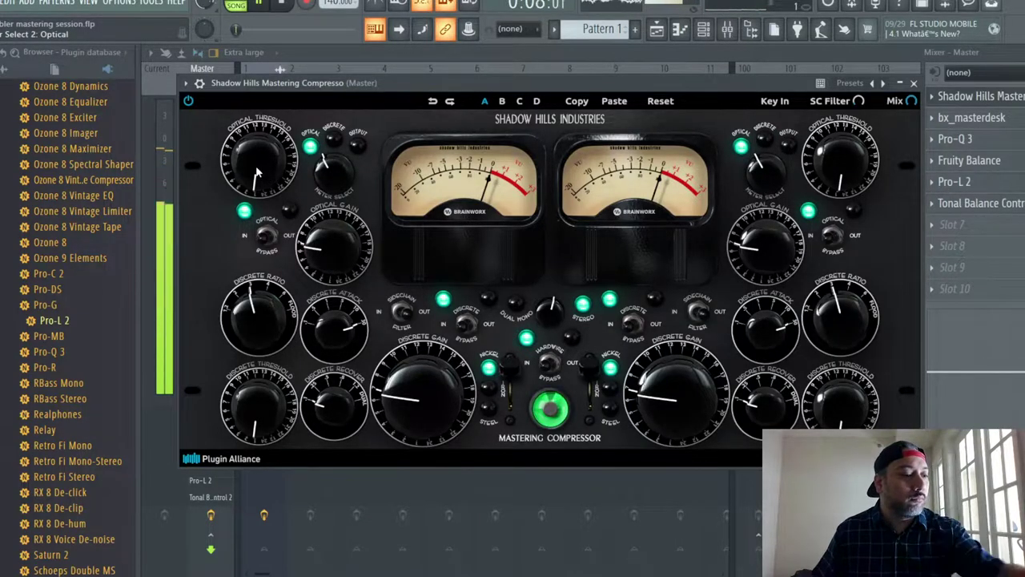
{"action": "left_click_drag", "start_coordinate": [256, 175], "coordinate": [258, 171]}
{"action": "scroll", "coordinate": [258, 172], "scroll_direction": "up", "scroll_amount": 2}
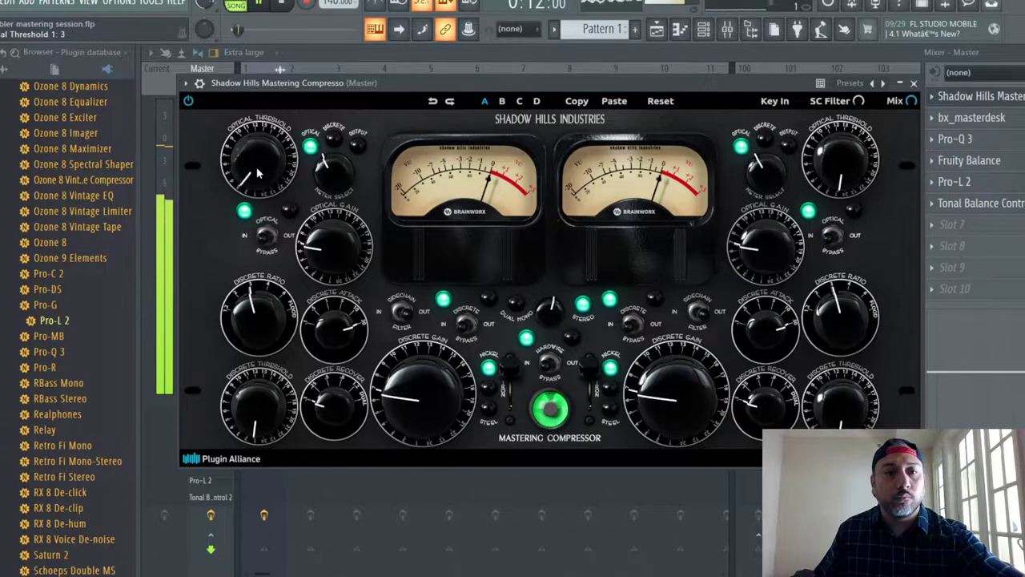
{"action": "scroll", "coordinate": [258, 171], "scroll_direction": "up", "scroll_amount": 1}
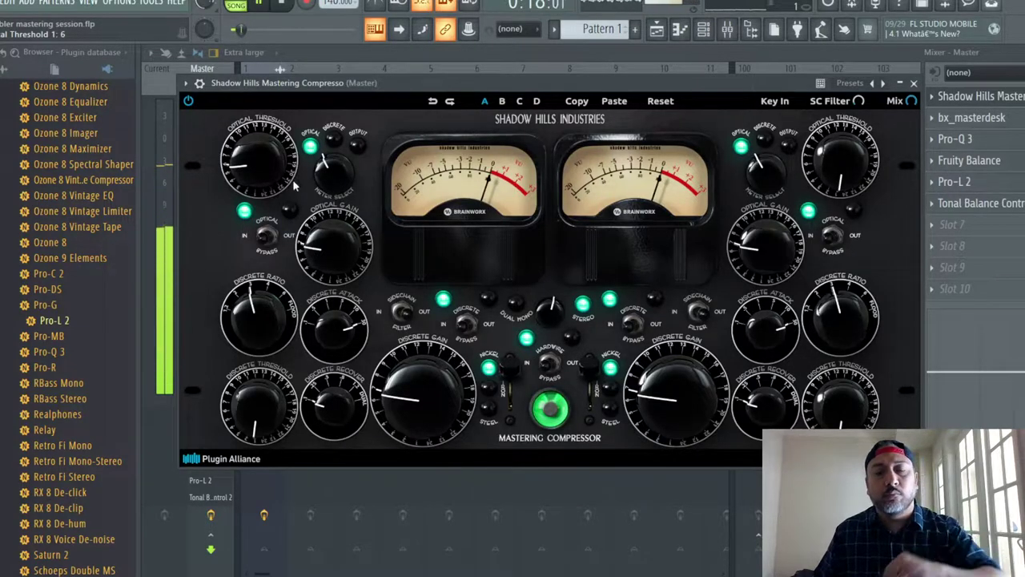
{"action": "left_click", "coordinate": [913, 84]}
In bx_masterdesk, raise the Volume to 3.6 dB and set the De-Esser to 60
{"action": "left_click", "coordinate": [972, 118]}
{"action": "scroll", "coordinate": [443, 316], "scroll_direction": "up", "scroll_amount": 10}
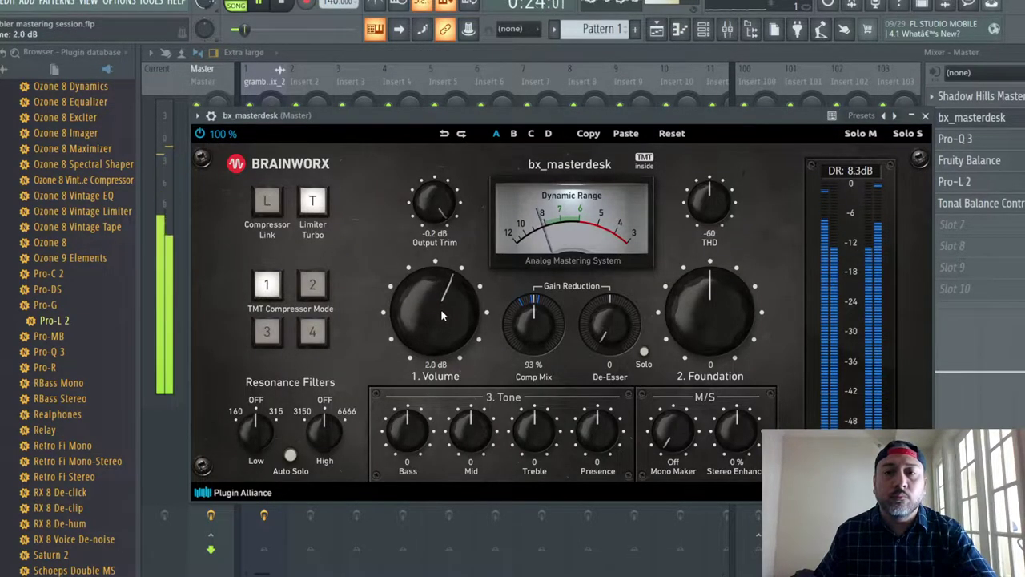
{"action": "scroll", "coordinate": [441, 315], "scroll_direction": "up", "scroll_amount": 6}
{"action": "scroll", "coordinate": [440, 315], "scroll_direction": "up", "scroll_amount": 2}
{"action": "left_click_drag", "start_coordinate": [610, 336], "coordinate": [607, 330]}
{"action": "left_click_drag", "start_coordinate": [633, 246], "coordinate": [638, 238]}
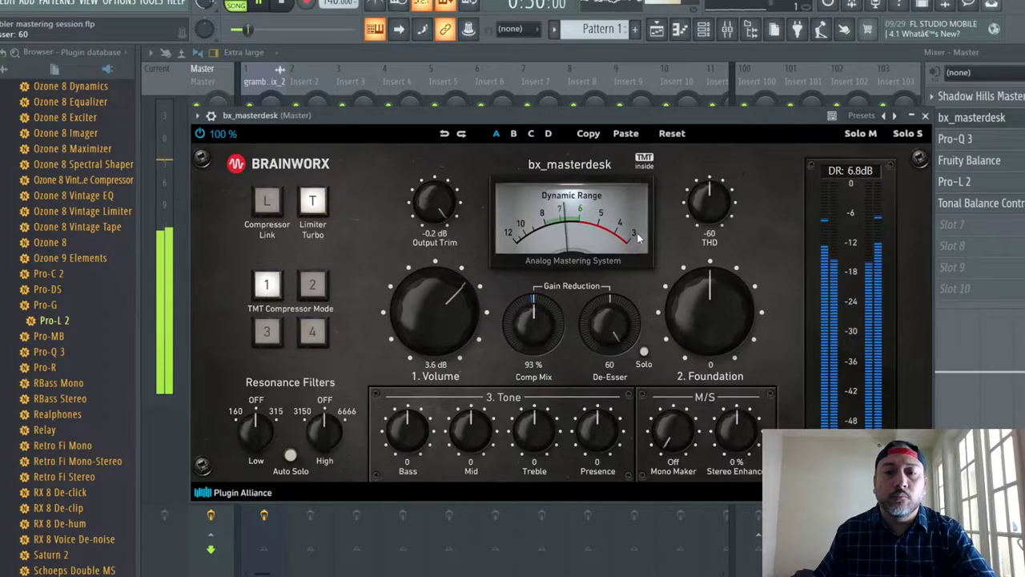
Set Foundation to 2 and De-Esser to 57, with tone controls at Bass 2, Treble 1 and Presence 1
{"action": "scroll", "coordinate": [715, 315], "scroll_direction": "up", "scroll_amount": 2}
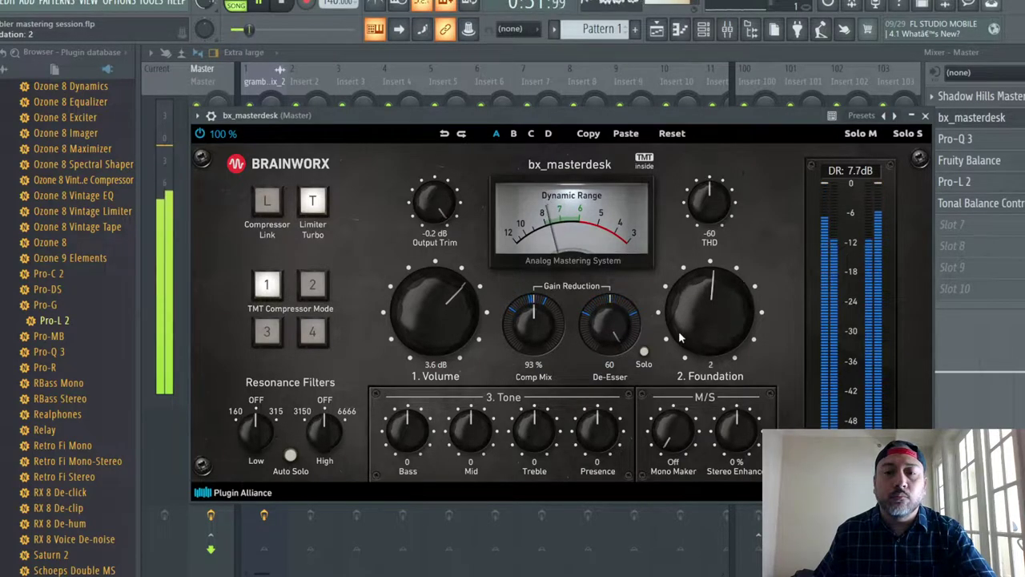
{"action": "scroll", "coordinate": [608, 325], "scroll_direction": "down", "scroll_amount": 2}
{"action": "scroll", "coordinate": [608, 322], "scroll_direction": "down", "scroll_amount": 1}
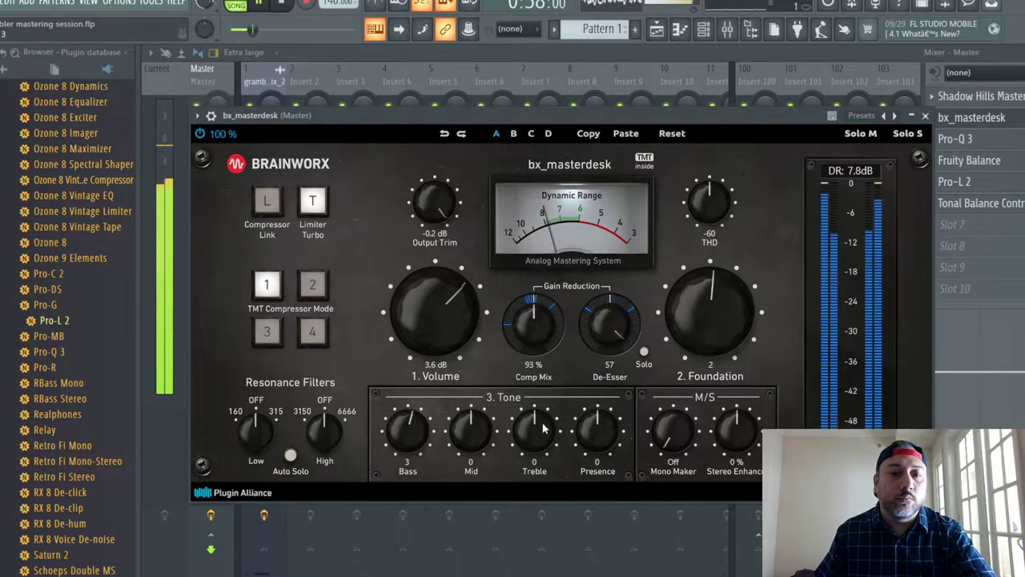
{"action": "scroll", "coordinate": [605, 430], "scroll_direction": "up", "scroll_amount": 1}
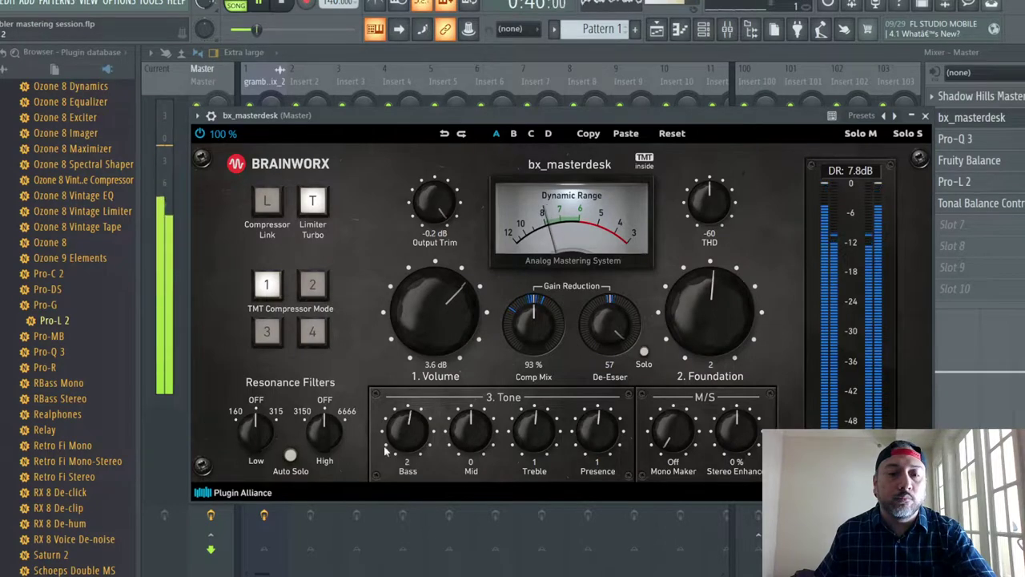
Enable Auto Solo, set the resonance filters to 3150 Hz High and 160 Hz Low, and raise Bass to 4
{"action": "left_click", "coordinate": [290, 455]}
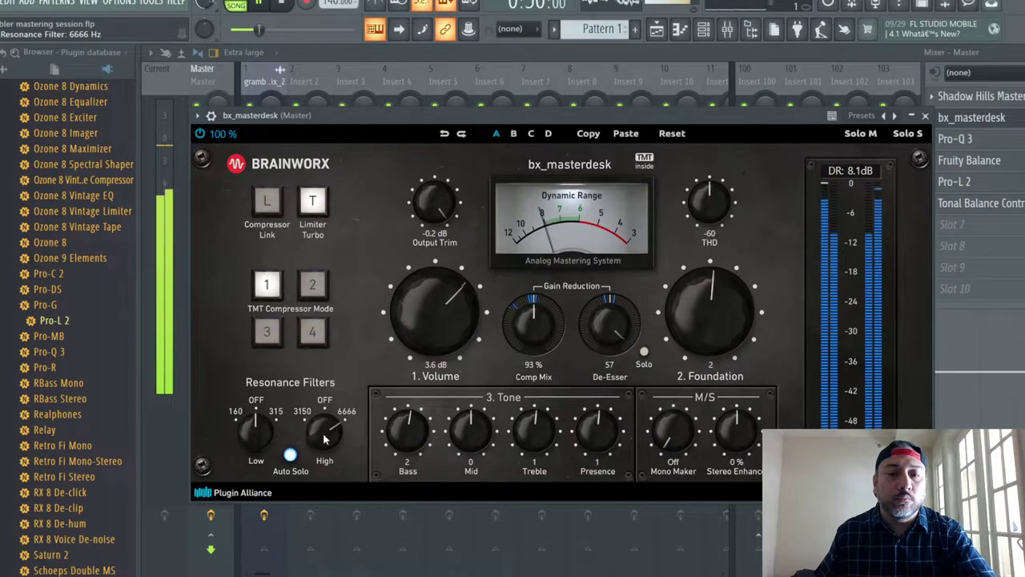
{"action": "scroll", "coordinate": [325, 439], "scroll_direction": "down", "scroll_amount": 1}
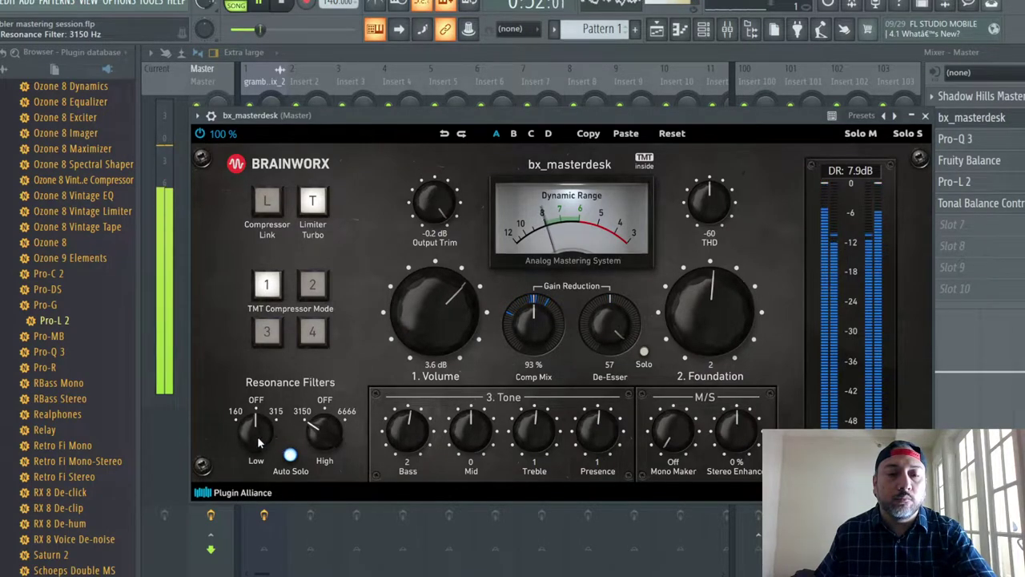
{"action": "scroll", "coordinate": [258, 441], "scroll_direction": "down", "scroll_amount": 1}
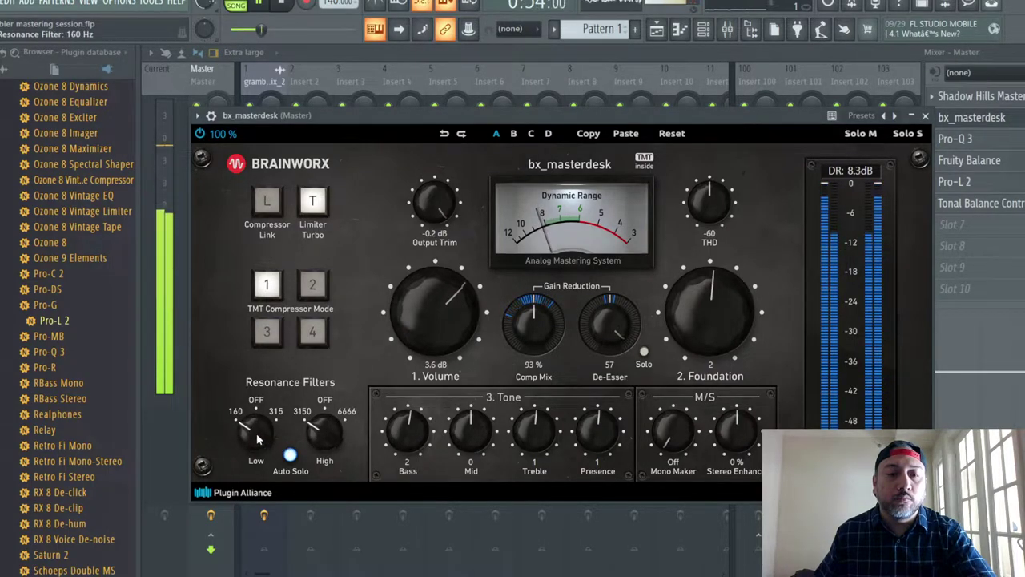
{"action": "scroll", "coordinate": [258, 439], "scroll_direction": "down", "scroll_amount": 1}
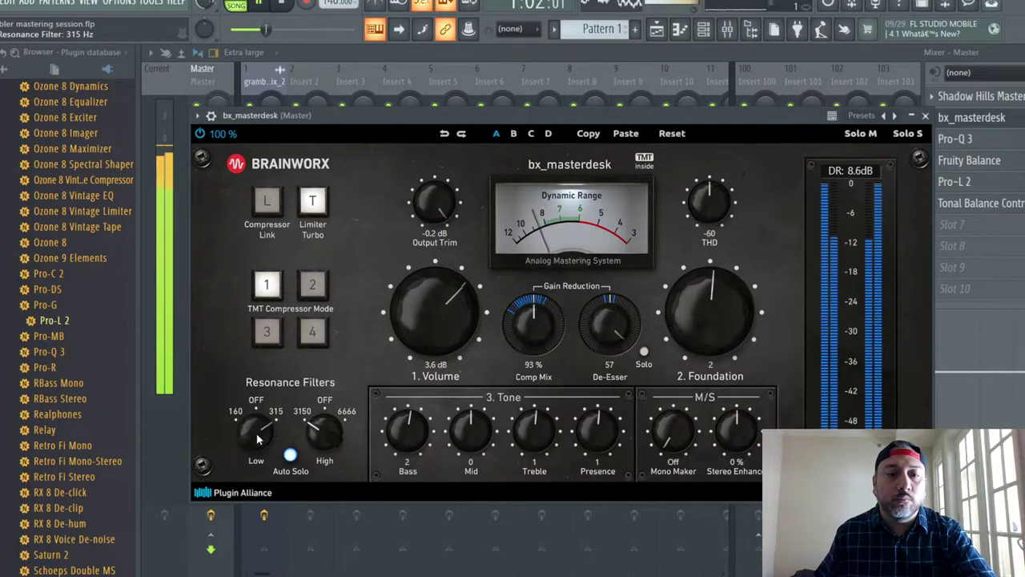
{"action": "scroll", "coordinate": [258, 436], "scroll_direction": "down", "scroll_amount": 2}
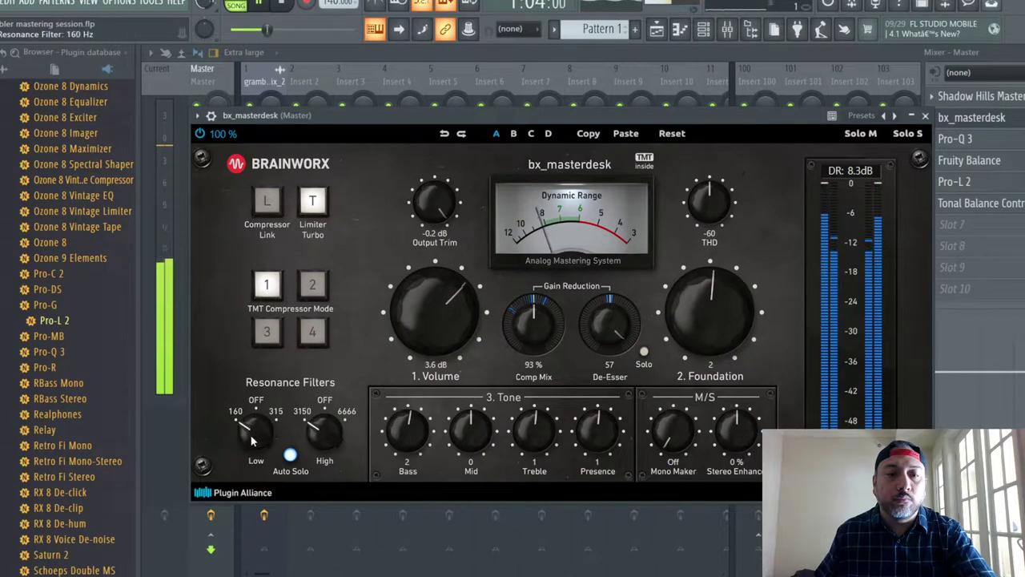
{"action": "scroll", "coordinate": [406, 439], "scroll_direction": "up", "scroll_amount": 2}
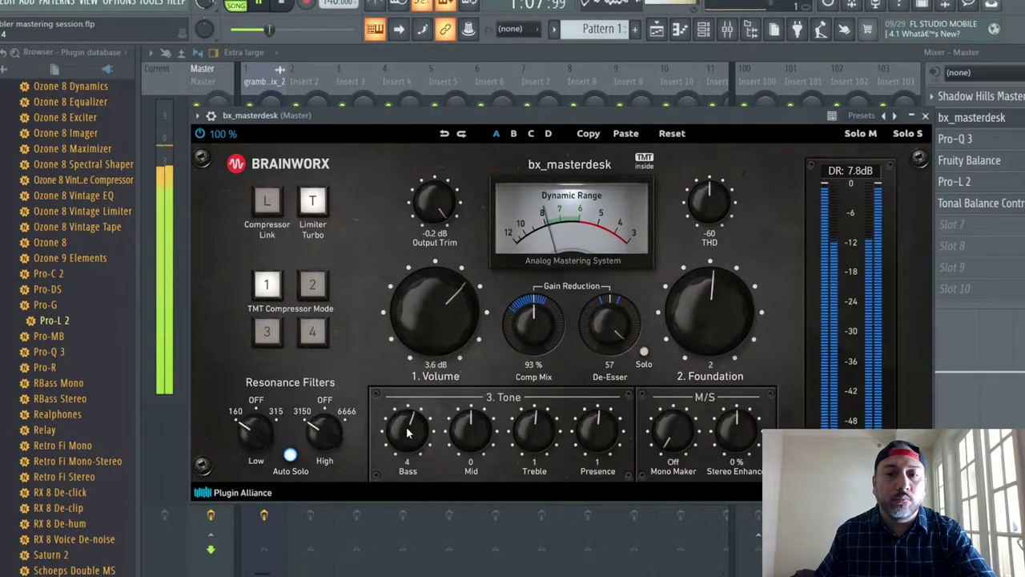
{"action": "left_click", "coordinate": [925, 115]}
Place Tonal Balance Control and Pro-Q 3 side by side and examine the track's tonal balance during playback
{"action": "left_click", "coordinate": [961, 139]}
{"action": "left_click", "coordinate": [969, 203]}
{"action": "key", "text": "F9"}
{"action": "left_click_drag", "start_coordinate": [570, 135], "coordinate": [390, 58]}
{"action": "left_click_drag", "start_coordinate": [683, 187], "coordinate": [1020, 260]}
{"action": "left_click", "coordinate": [553, 200]}
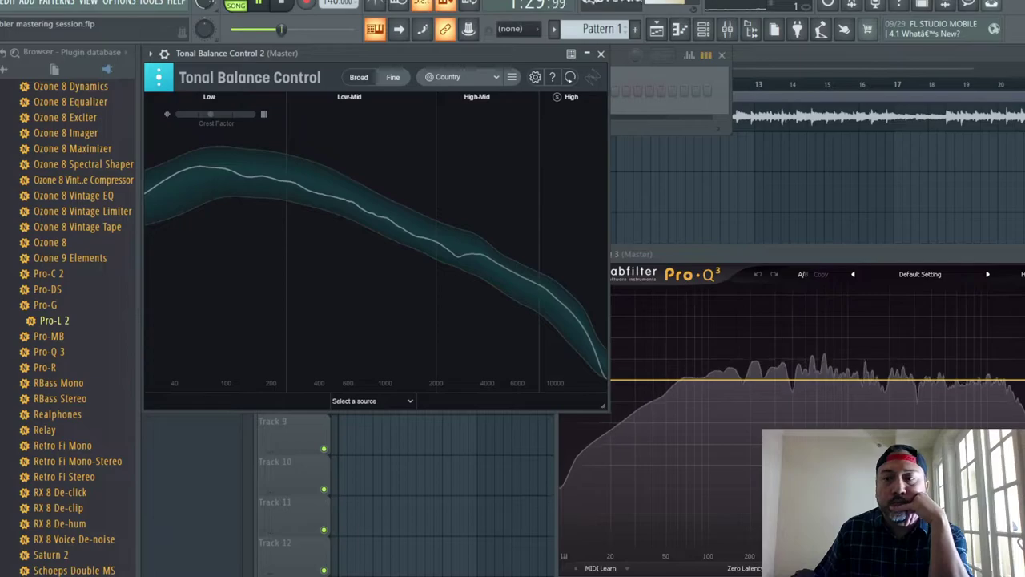
{"action": "left_click", "coordinate": [612, 59]}
{"action": "left_click", "coordinate": [601, 54]}
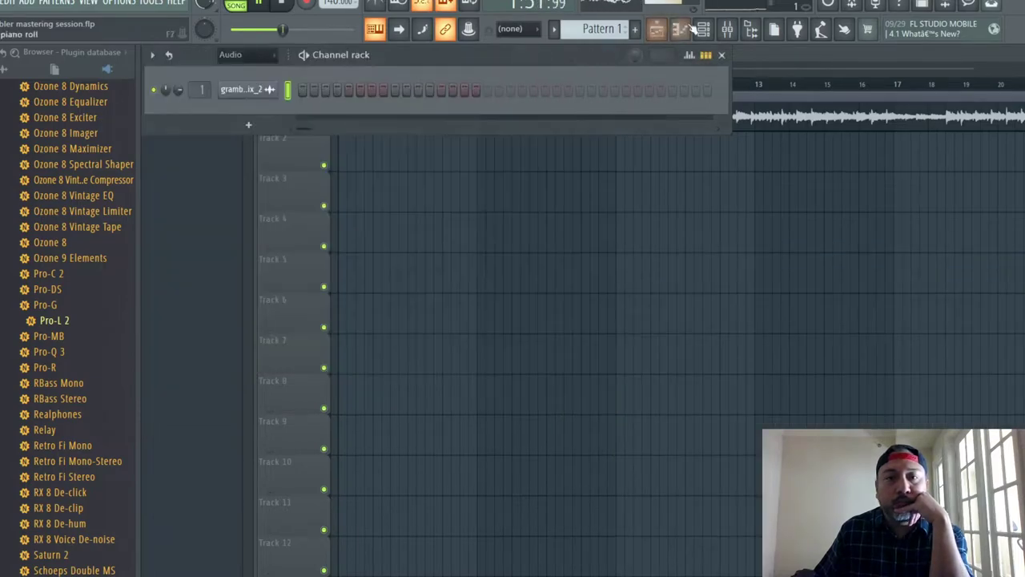
Delete Pro-Q 3 from the master channel's effect chain
{"action": "left_click", "coordinate": [727, 29]}
{"action": "right_click", "coordinate": [934, 147]}
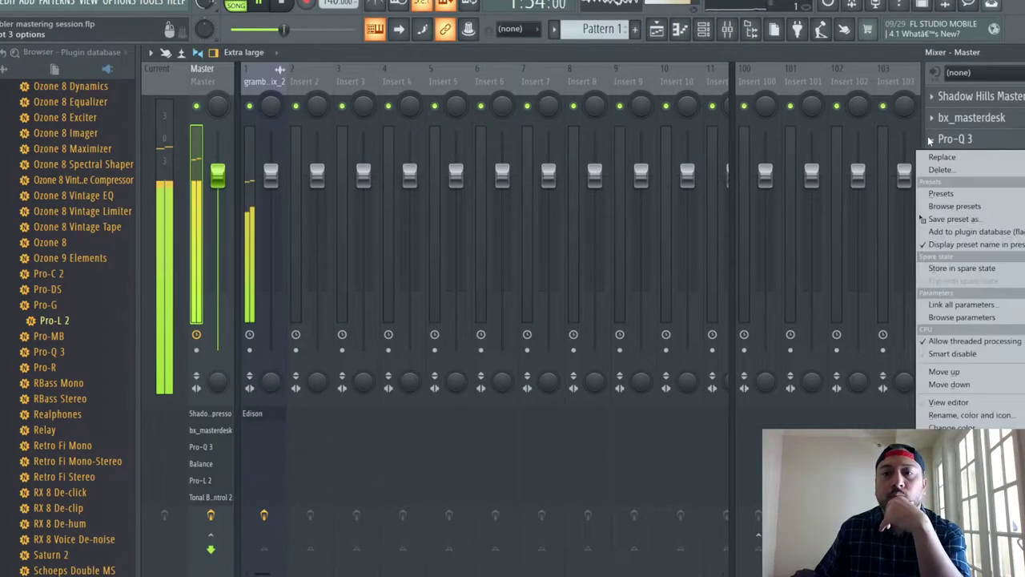
{"action": "left_click", "coordinate": [944, 168]}
{"action": "left_click", "coordinate": [577, 336]}
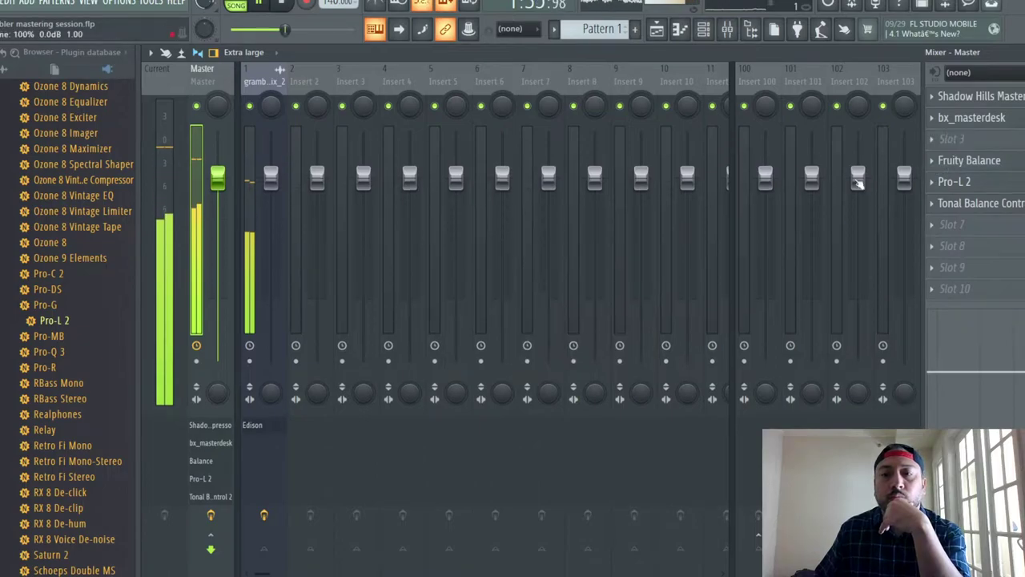
Delete Fruity Balance and Pro-L 2 from the master channel's effect chain
{"action": "right_click", "coordinate": [944, 180]}
{"action": "left_click", "coordinate": [946, 191]}
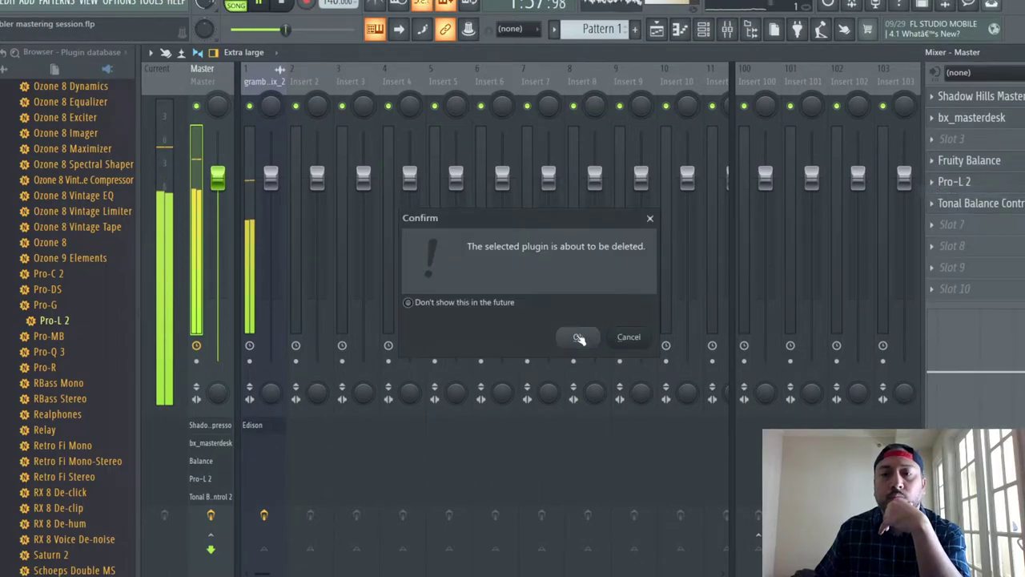
{"action": "left_click", "coordinate": [578, 336]}
{"action": "right_click", "coordinate": [944, 186]}
{"action": "left_click", "coordinate": [941, 212]}
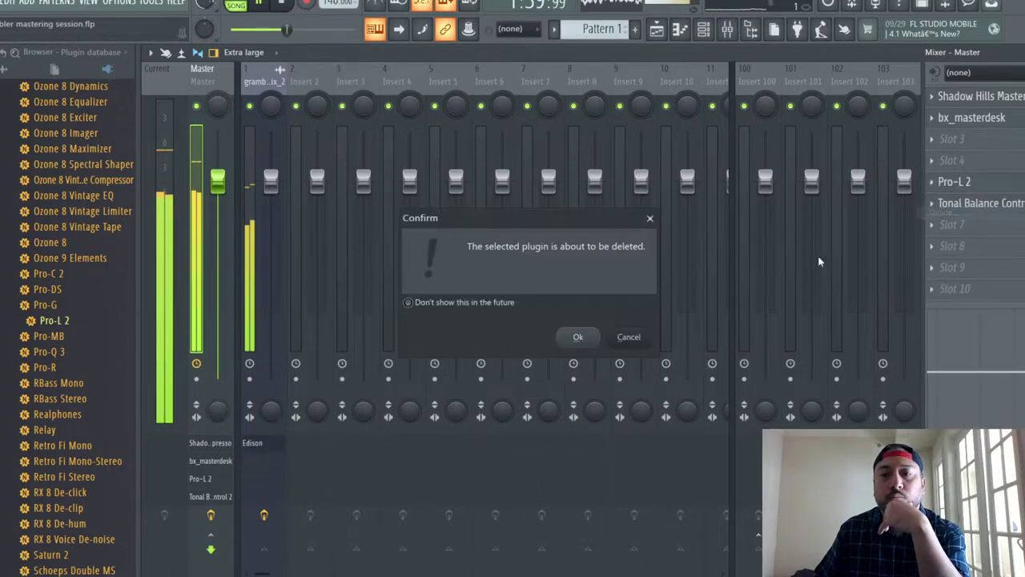
{"action": "left_click", "coordinate": [577, 337]}
Move Tonal Balance Control up the master channel's effect chain to slot 3, directly below bx_masterdesk
{"action": "right_click", "coordinate": [936, 205]}
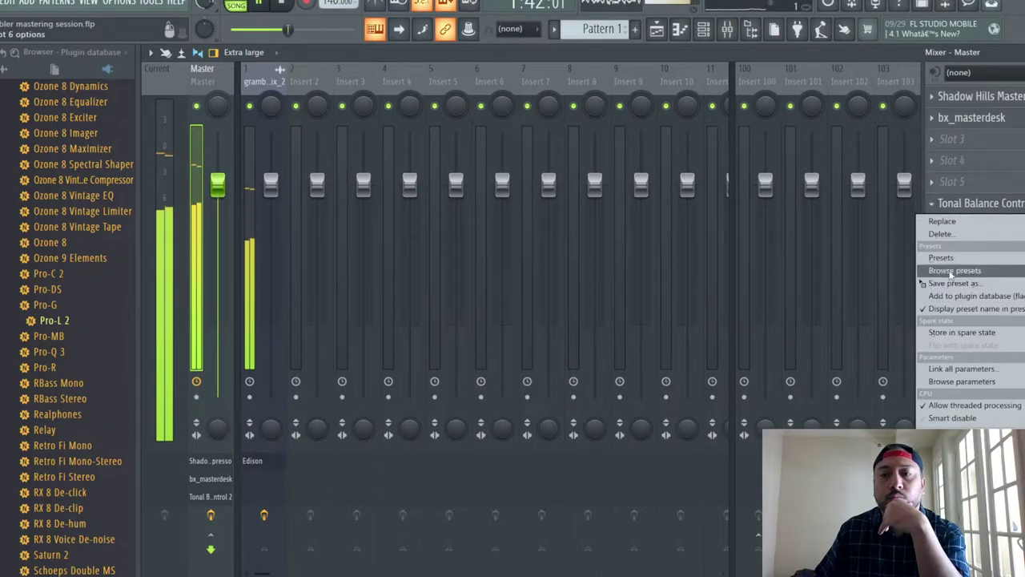
{"action": "left_click", "coordinate": [954, 320]}
{"action": "right_click", "coordinate": [942, 186]}
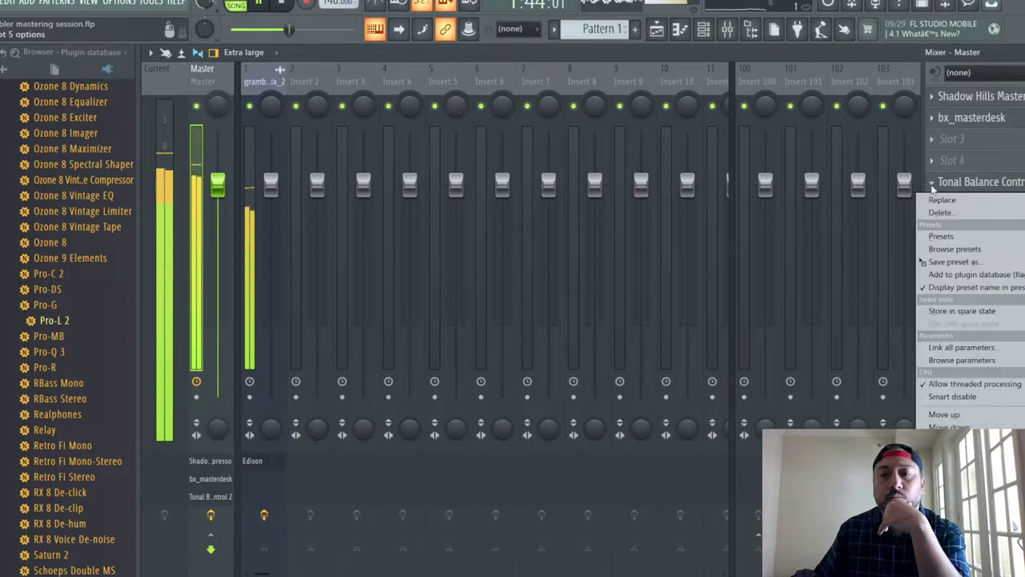
{"action": "left_click", "coordinate": [950, 415]}
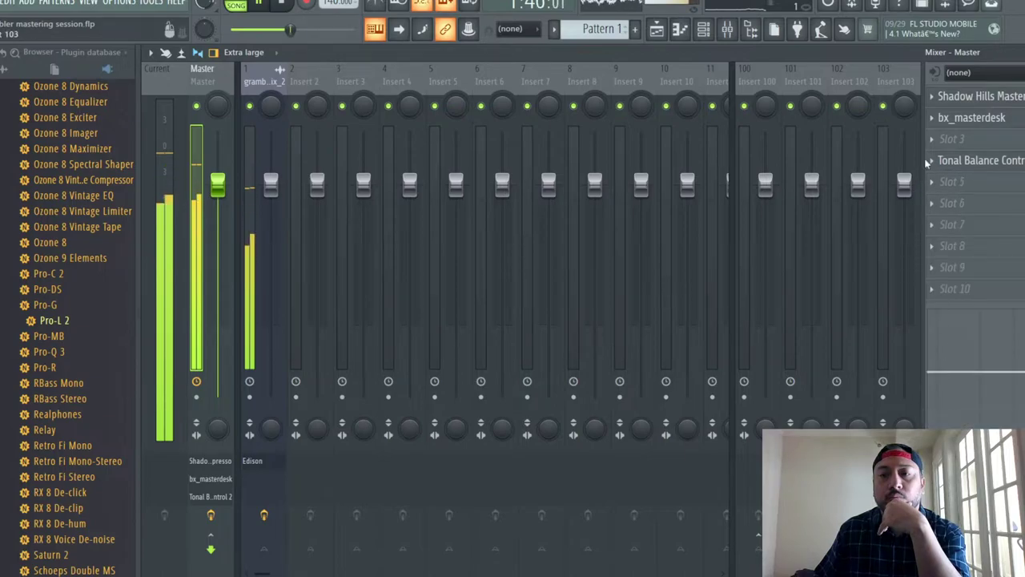
{"action": "right_click", "coordinate": [921, 165]}
{"action": "left_click", "coordinate": [954, 393]}
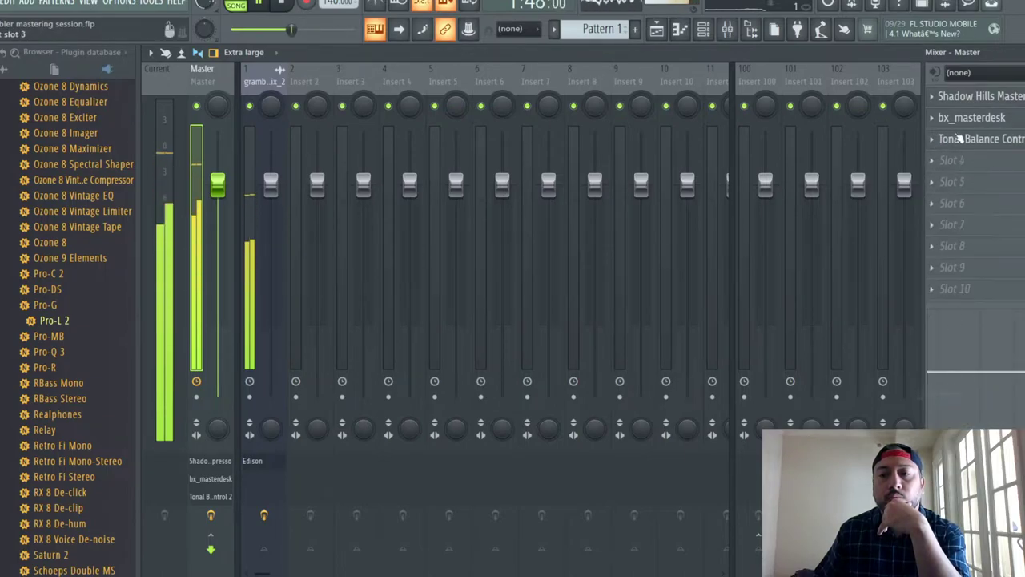
Examine the track's tonal balance against the Country target during playback, comparing the Broad and Fine views
{"action": "left_click", "coordinate": [964, 140]}
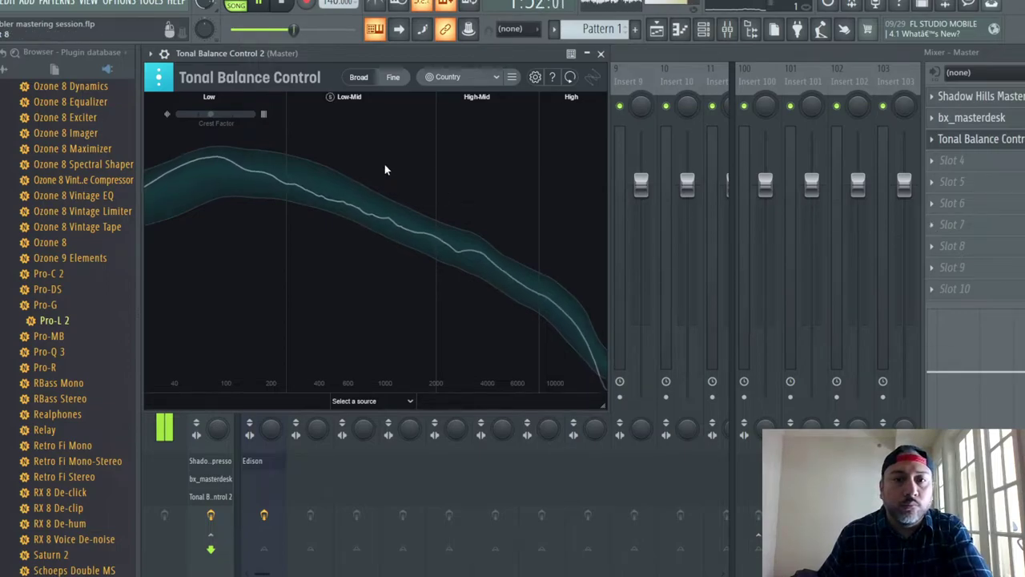
{"action": "left_click", "coordinate": [356, 76]}
{"action": "left_click", "coordinate": [393, 75]}
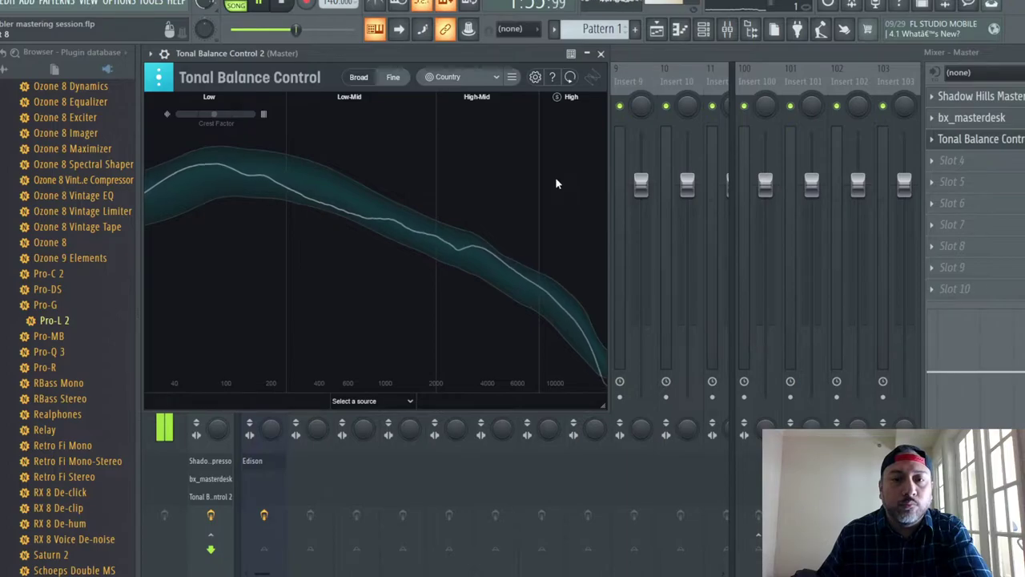
{"action": "left_click", "coordinate": [601, 53]}
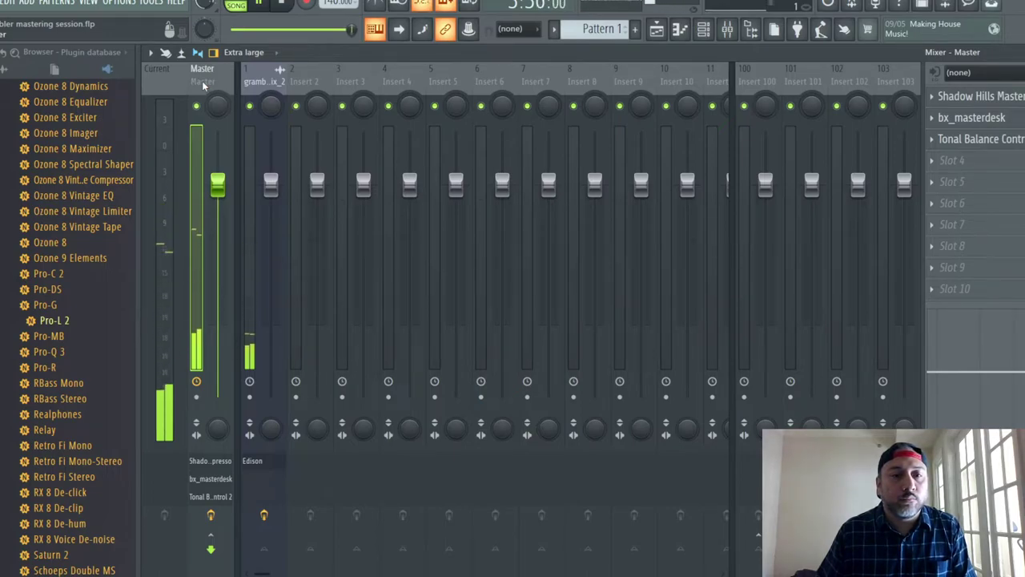
Stop playback and save the mastering session project
{"action": "left_click", "coordinate": [286, 3]}
{"action": "key", "text": "alt+Tab"}
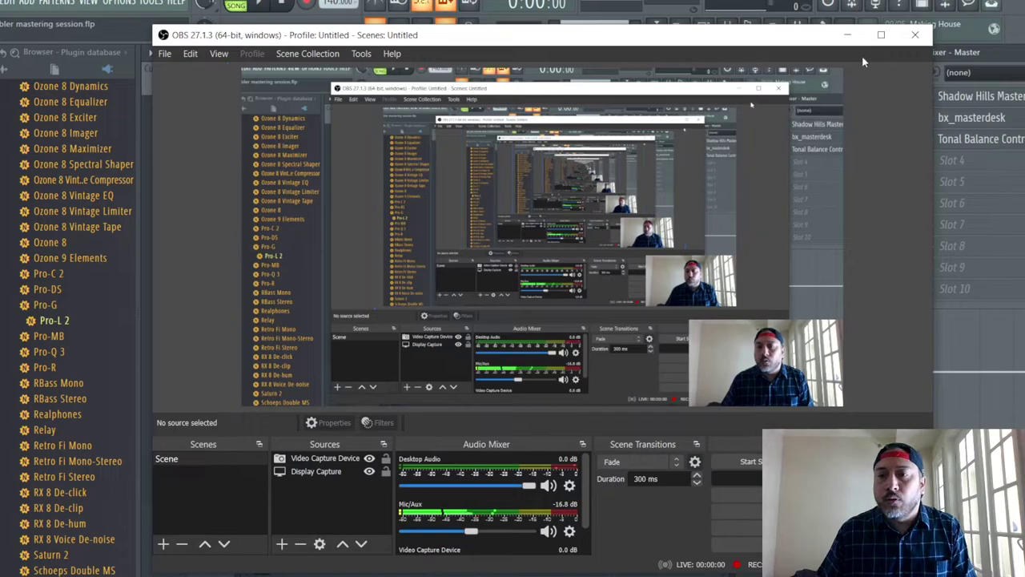
{"action": "left_click", "coordinate": [847, 34]}
{"action": "left_click", "coordinate": [2, 2]}
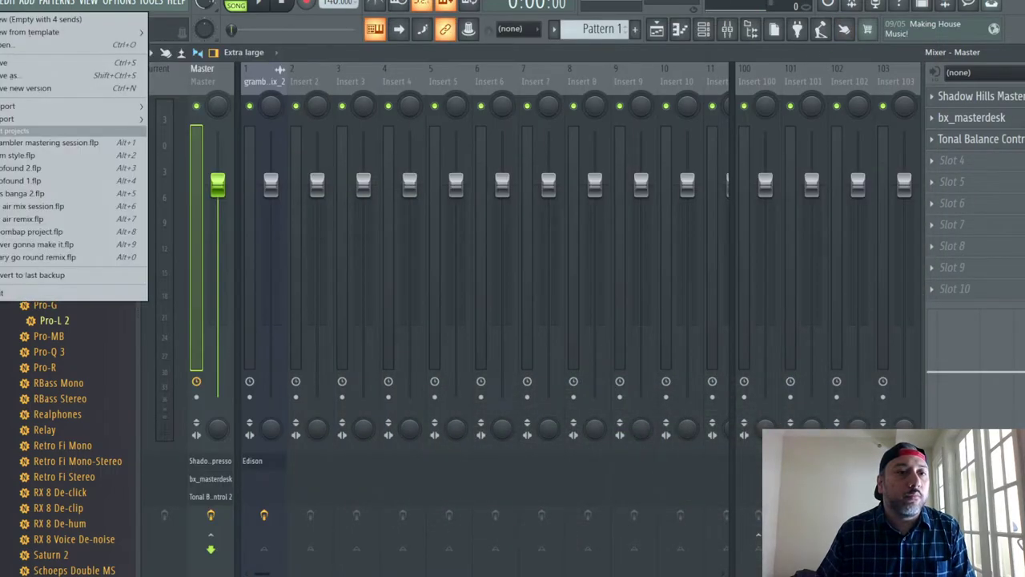
{"action": "left_click", "coordinate": [3, 62]}
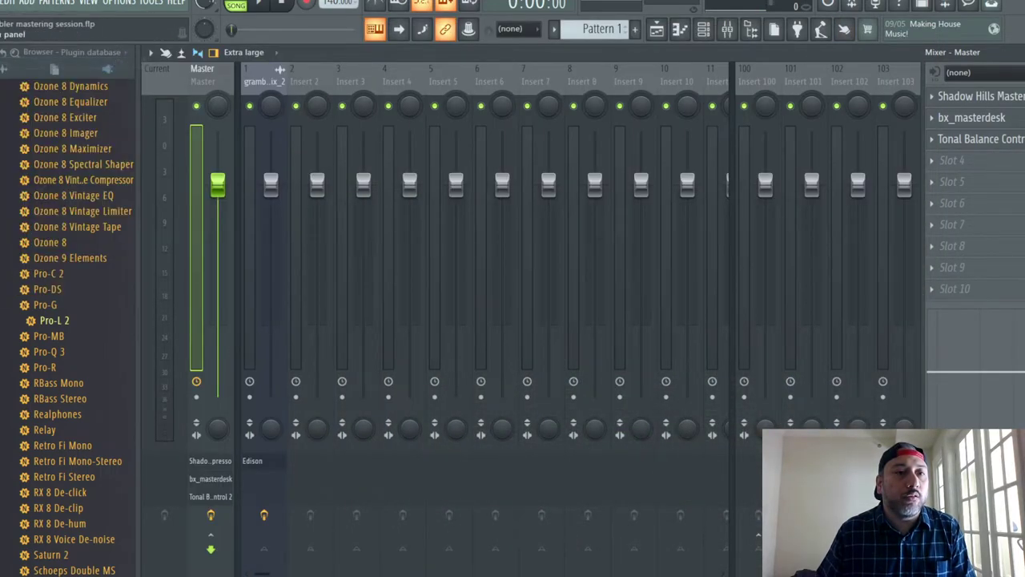
Export the mastered song to the Desktop as an MP3 file named "grambler master"
{"action": "left_click", "coordinate": [3, 2]}
{"action": "mouse_move", "coordinate": [120, 118]}
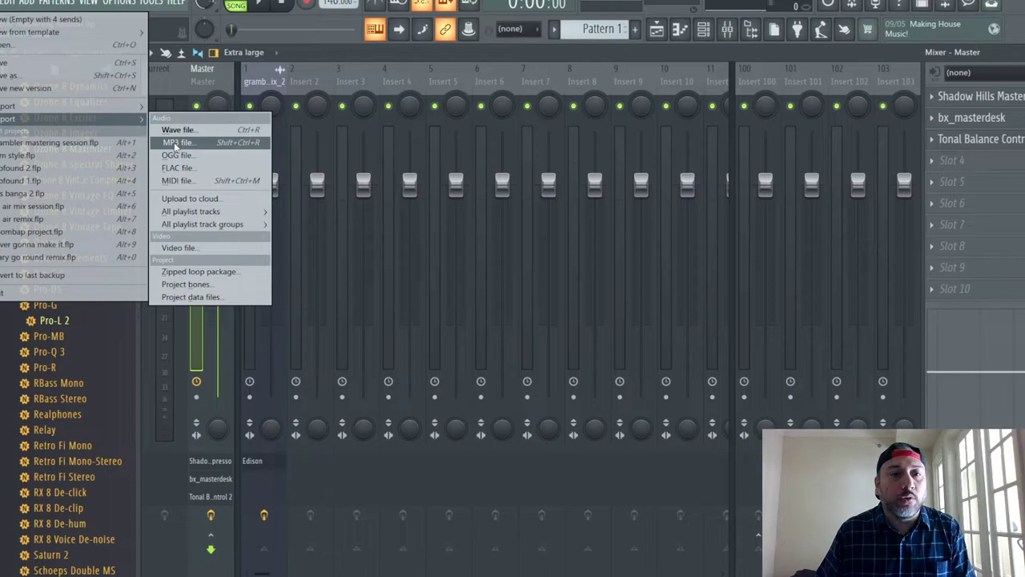
{"action": "left_click", "coordinate": [176, 143]}
{"action": "left_click", "coordinate": [33, 107]}
{"action": "left_click", "coordinate": [187, 255]}
{"action": "double_click", "coordinate": [187, 255]}
{"action": "left_click", "coordinate": [189, 255]}
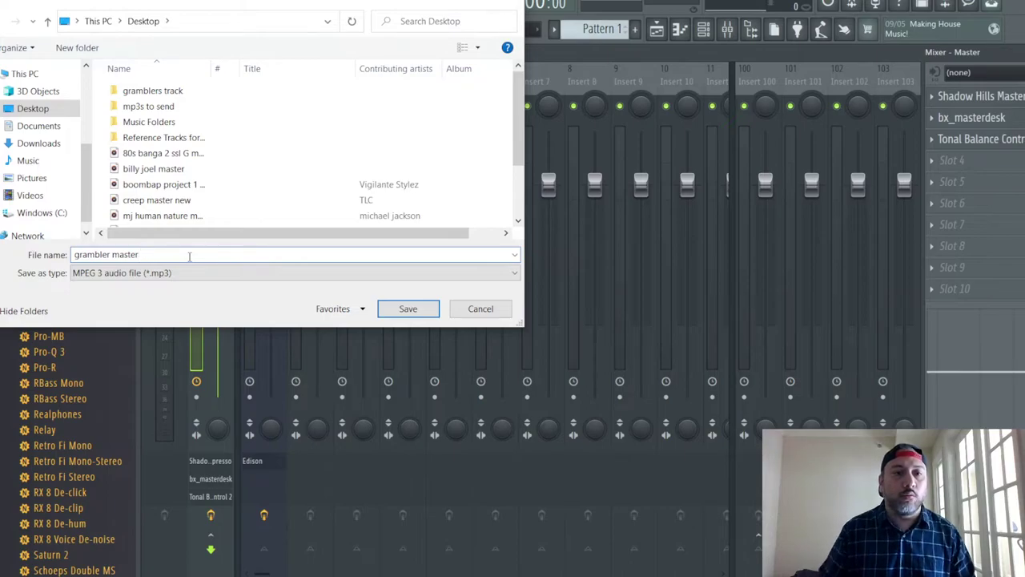
{"action": "left_click", "coordinate": [416, 314]}
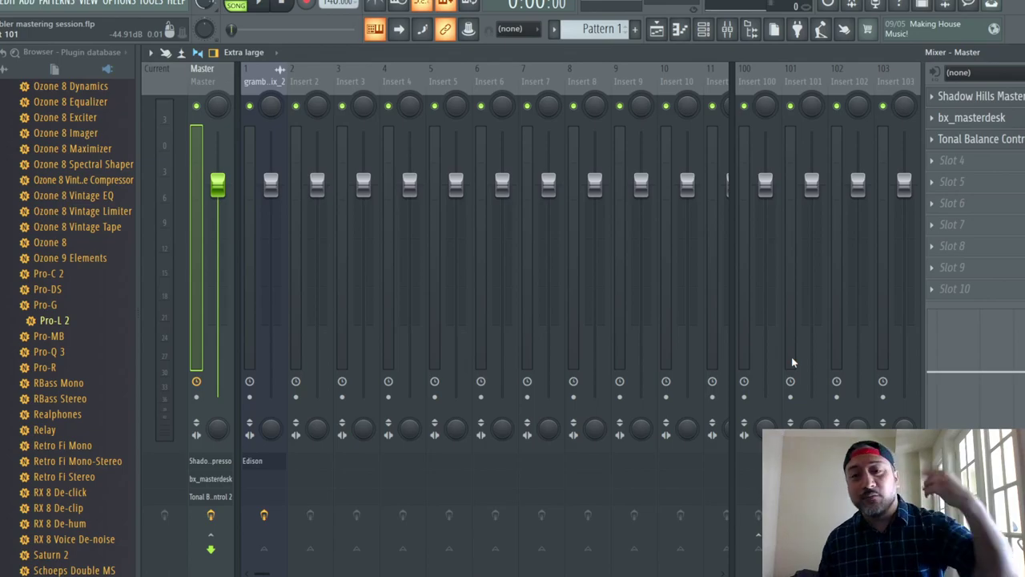
{"action": "key", "text": "alt+Tab"}
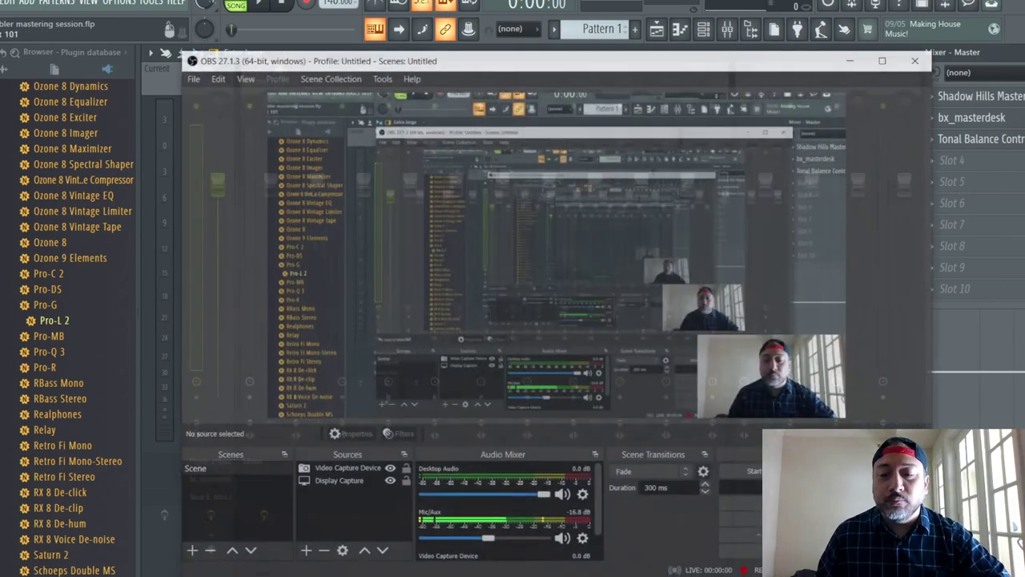